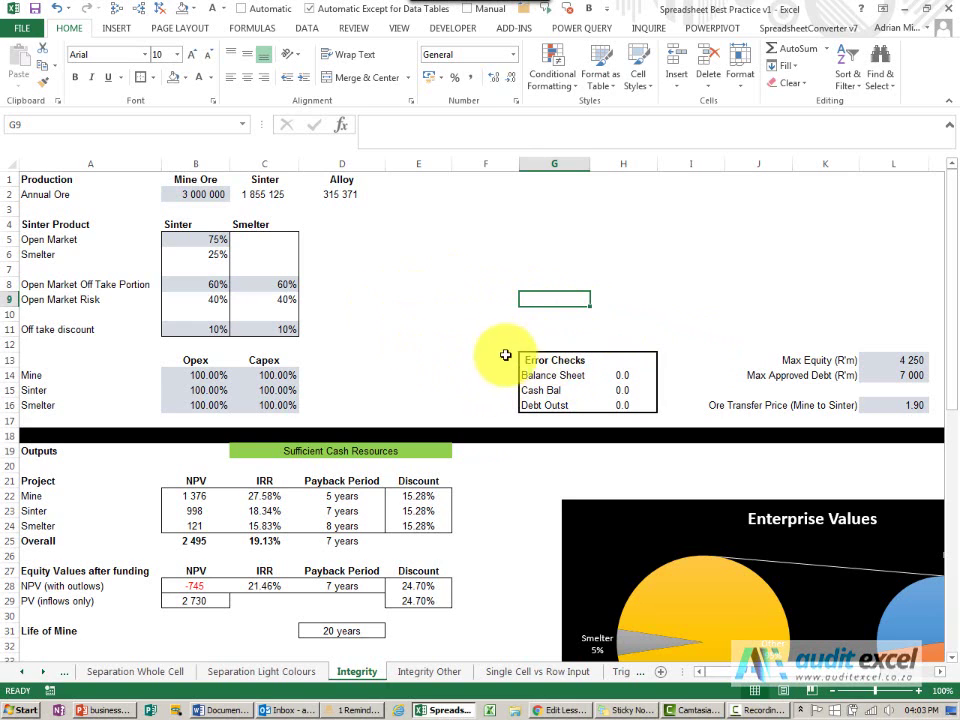
# Review the Error Checks block in G13:H16 and the cash resources flag in C19 on the Integrity sheet.
pyautogui.click(549, 362)
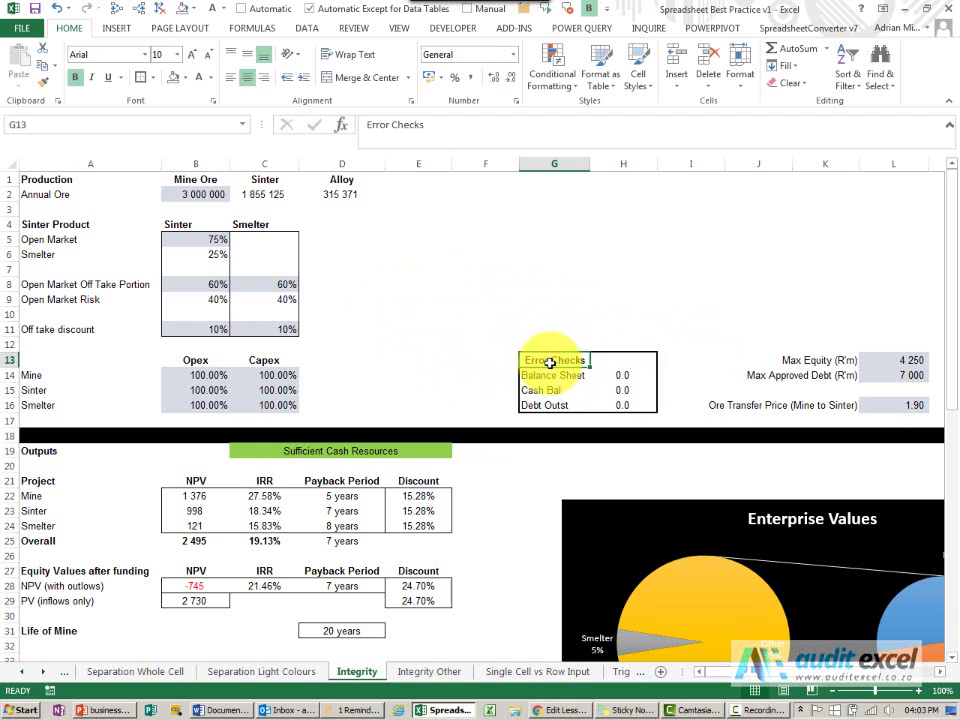
pyautogui.click(546, 376)
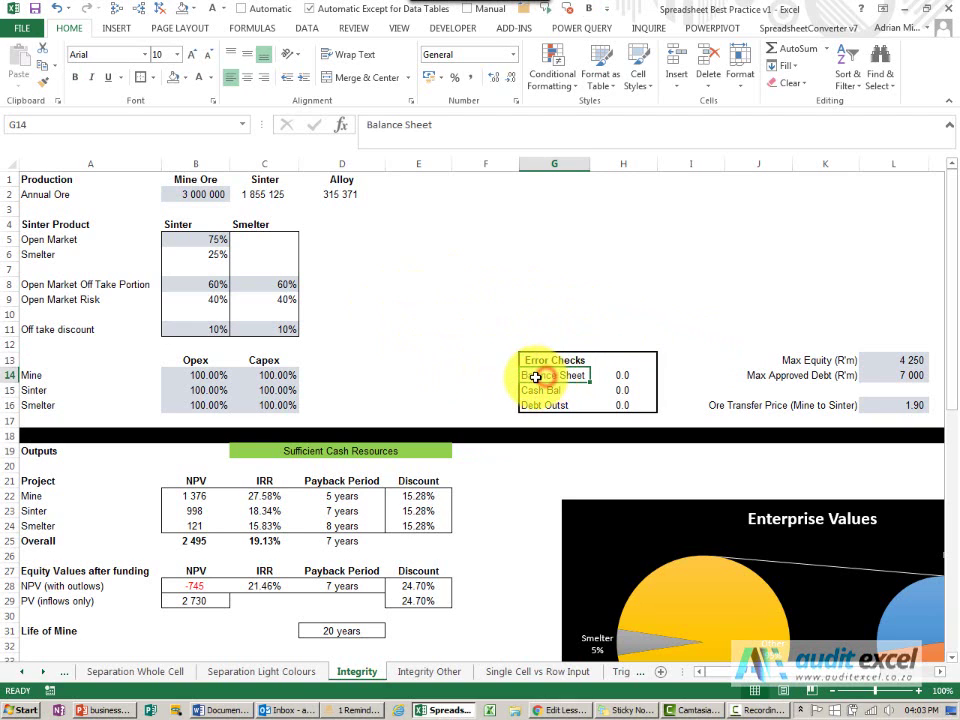
pyautogui.click(620, 390)
pyautogui.click(615, 405)
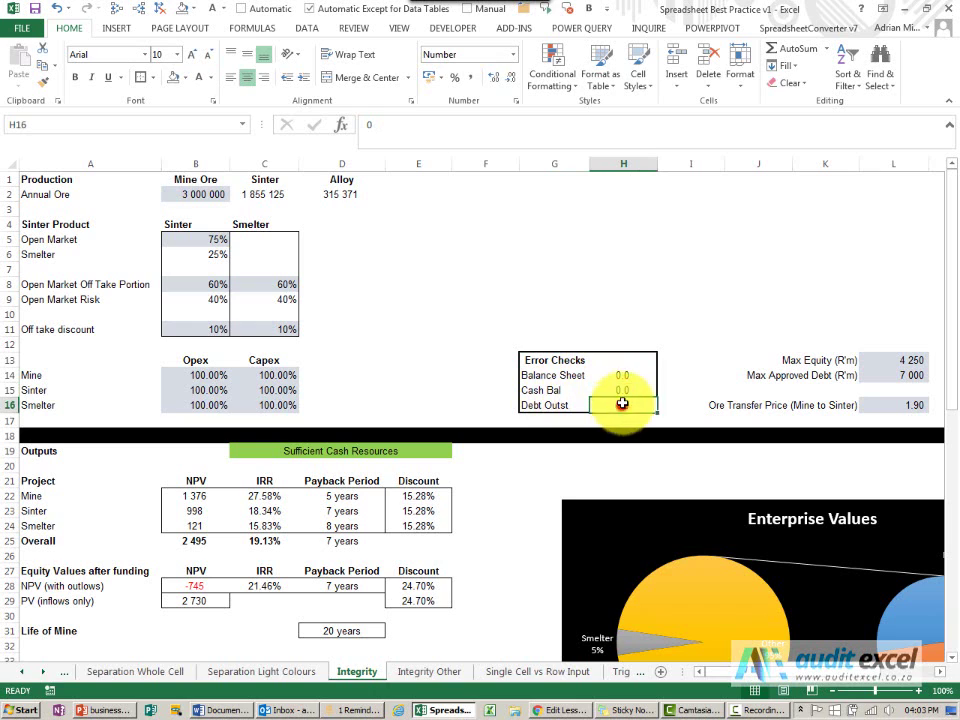
pyautogui.click(312, 453)
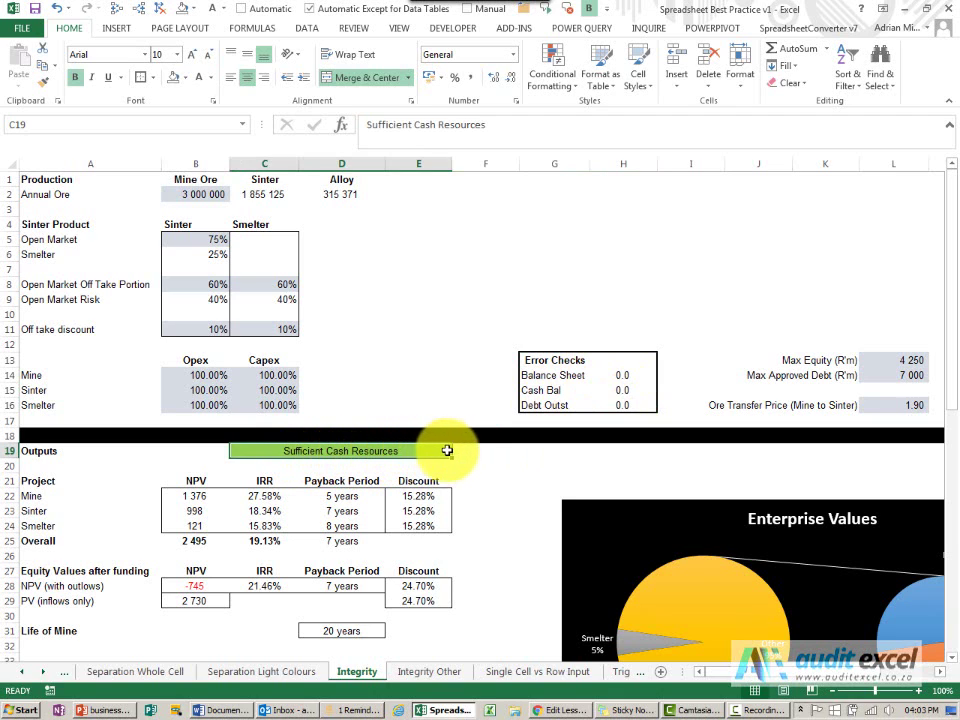
pyautogui.click(478, 451)
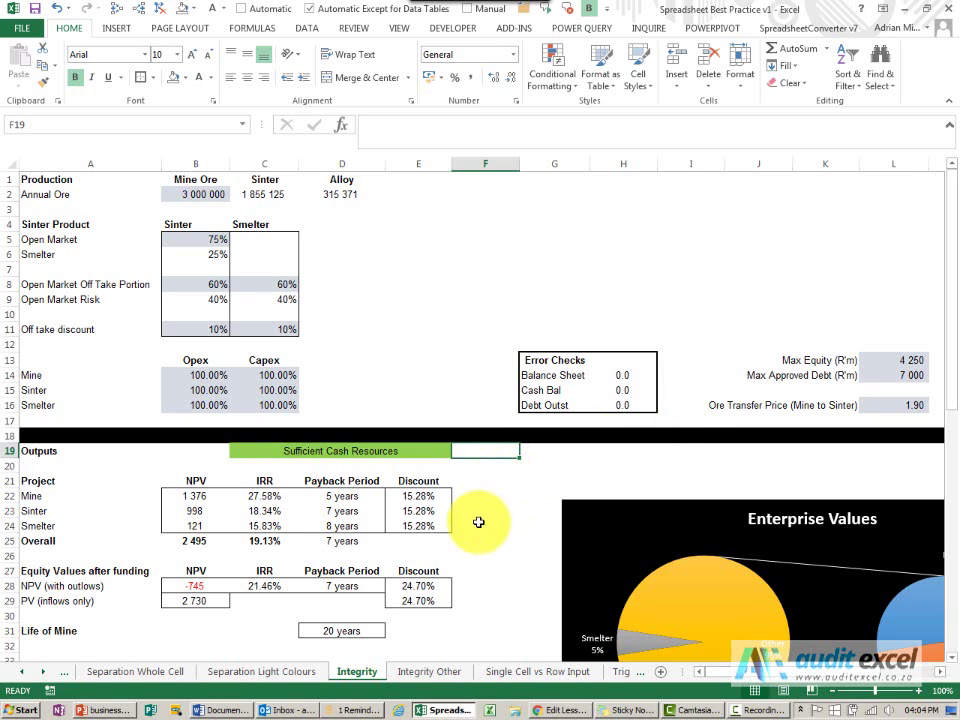
# On the Integrity Other sheet, trace the 2011 balance check in D141 and inspect the overall check formula in C141.
pyautogui.click(426, 672)
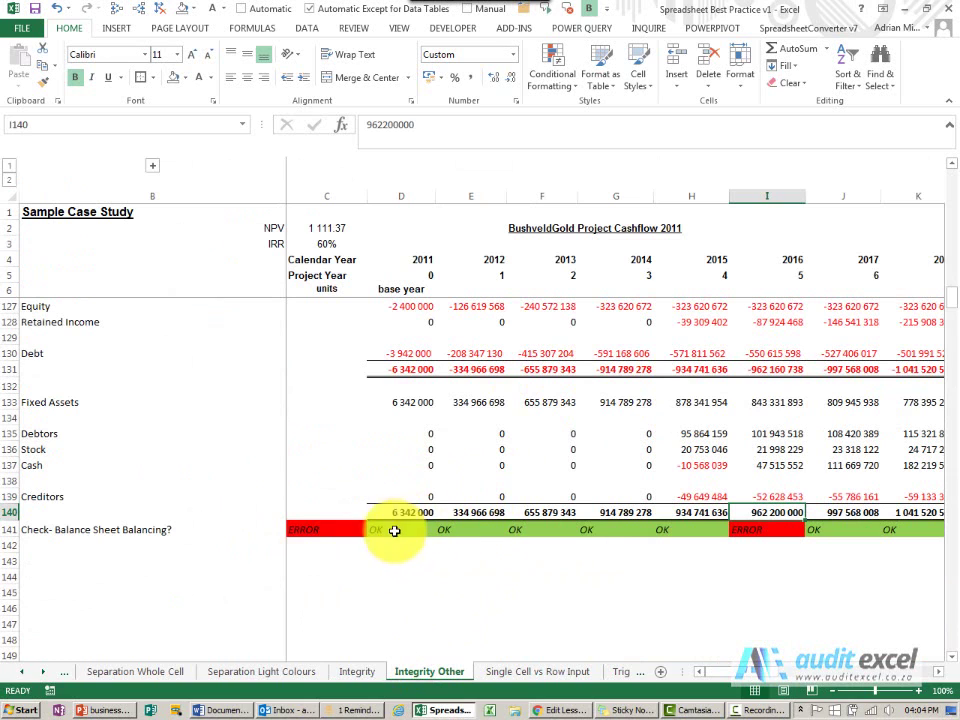
pyautogui.scroll(1, 111, 495)
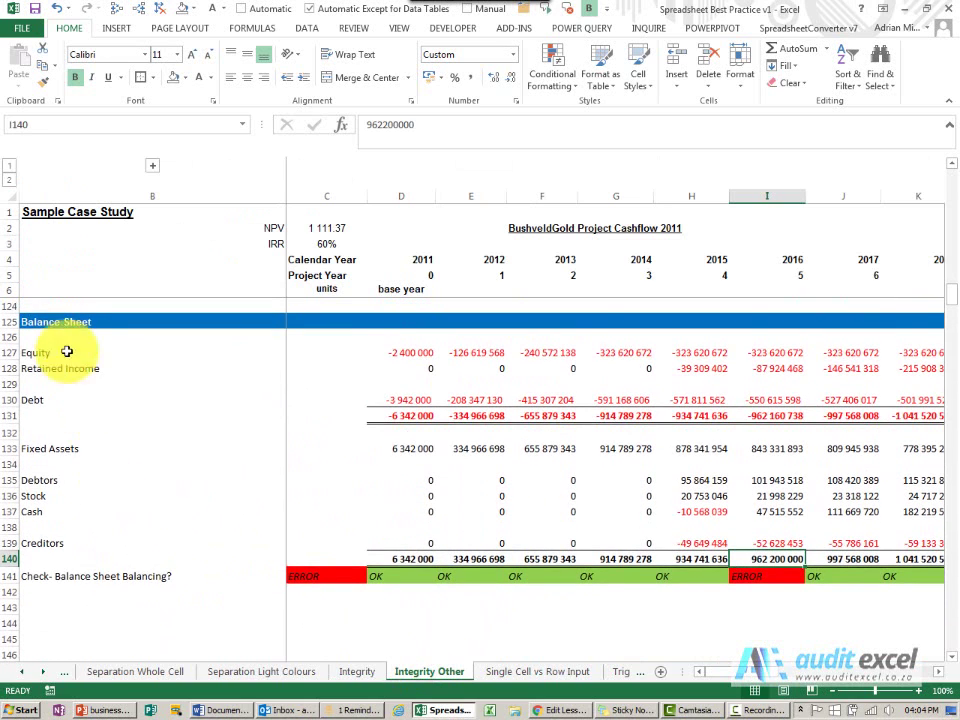
pyautogui.click(388, 578)
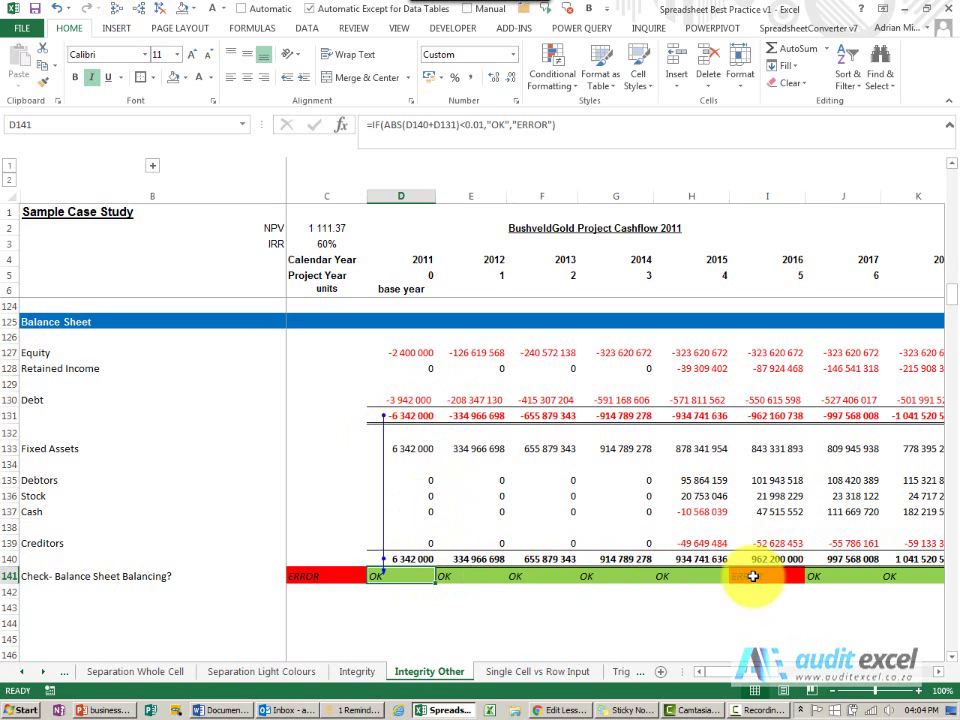
pyautogui.click(318, 580)
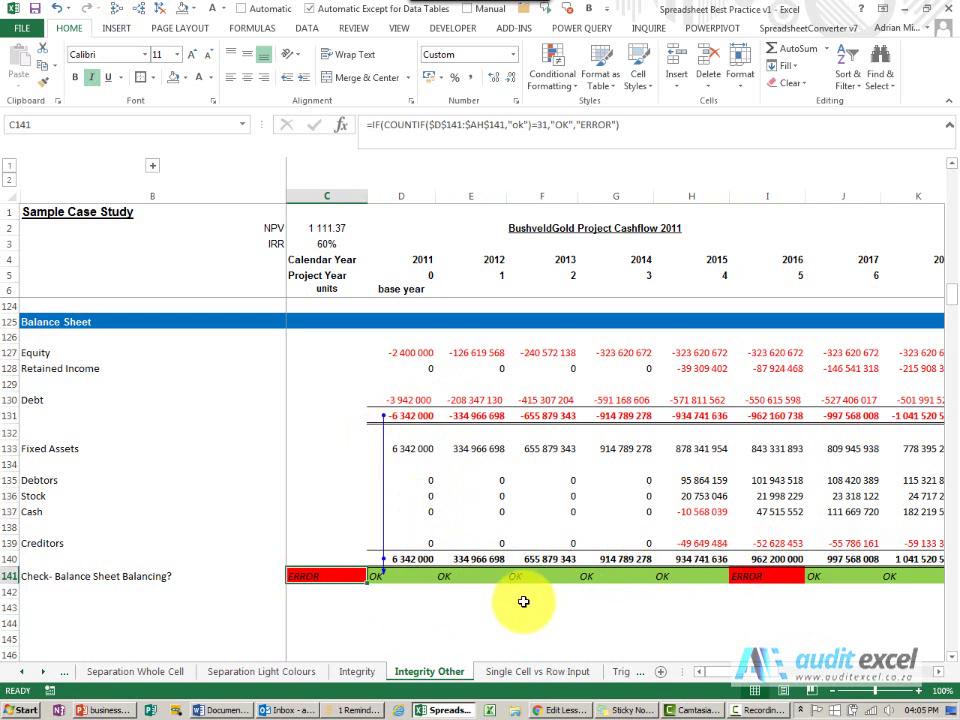
# In the Reports section, trace the precedents of the EBIT total in Q74, clear the arrows, and trace the 2021 EBIT in N74.
pyautogui.scroll(17, 470, 530)
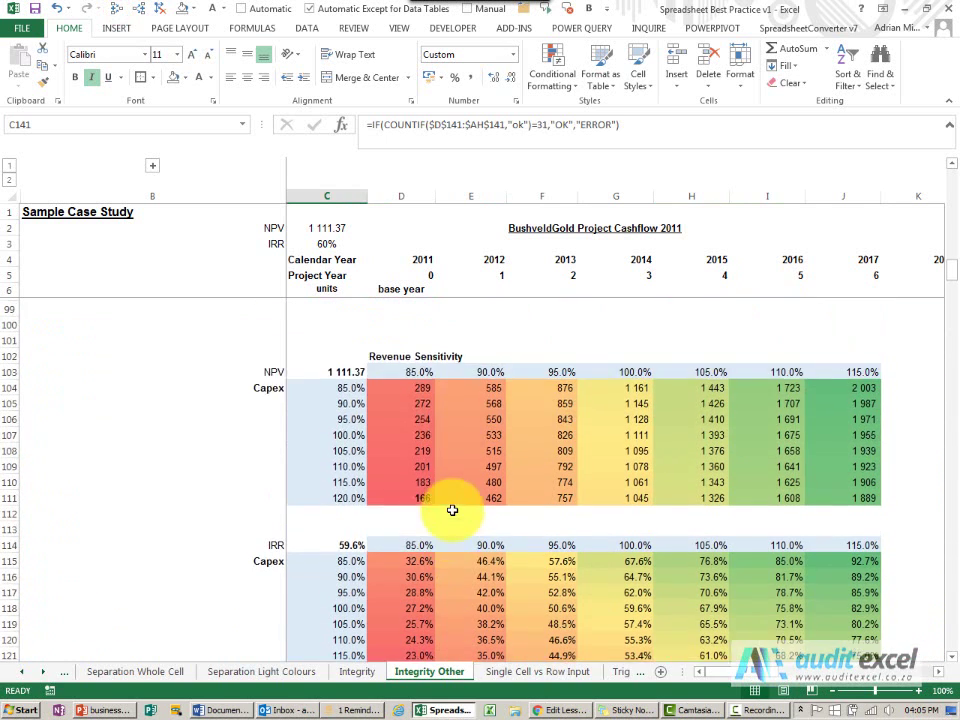
pyautogui.scroll(4, 451, 506)
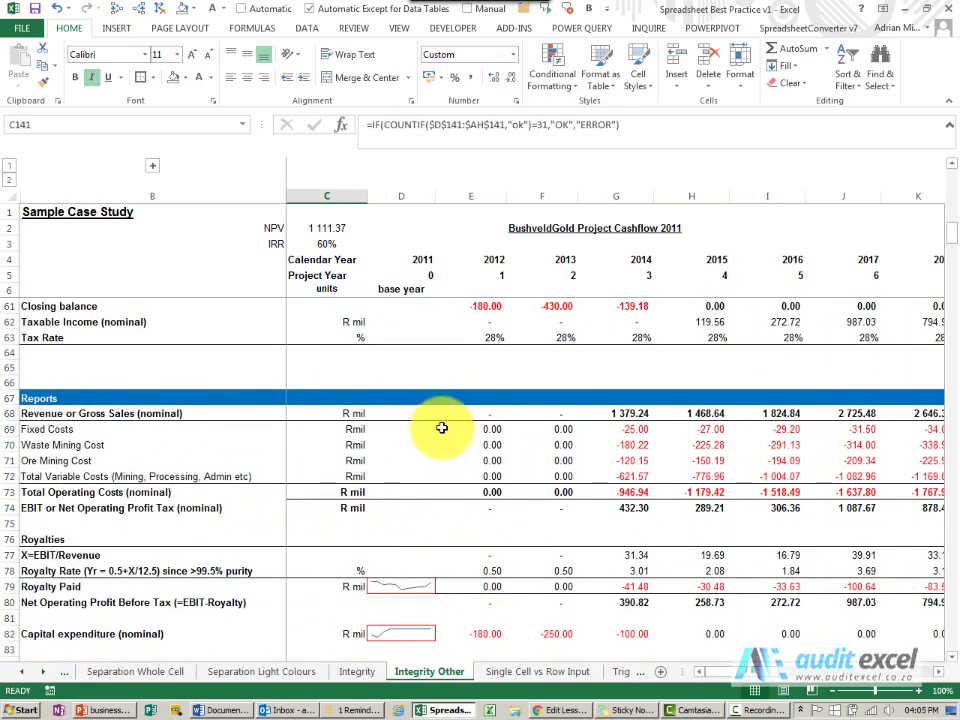
pyautogui.click(441, 428)
pyautogui.moveTo(712, 671); pyautogui.dragTo(780, 675)
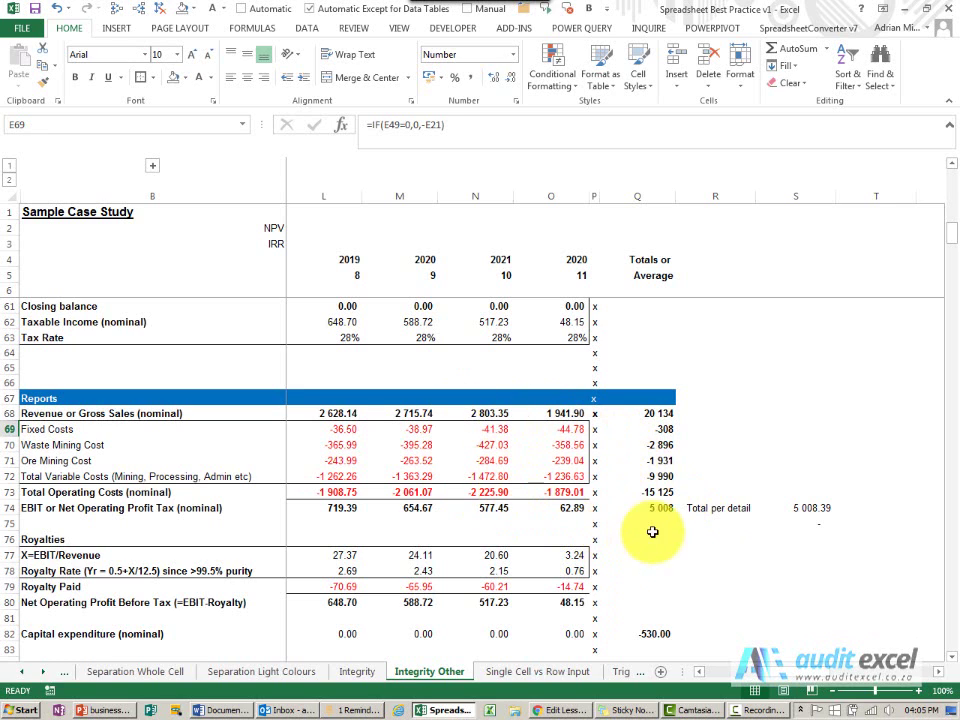
pyautogui.click(653, 507)
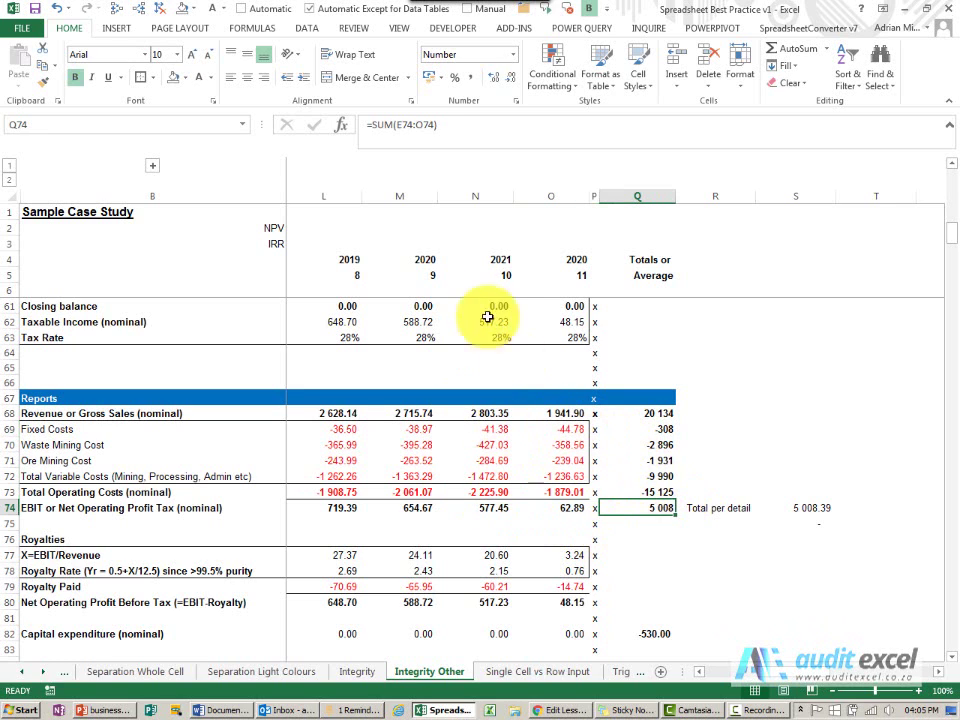
pyautogui.click(117, 9)
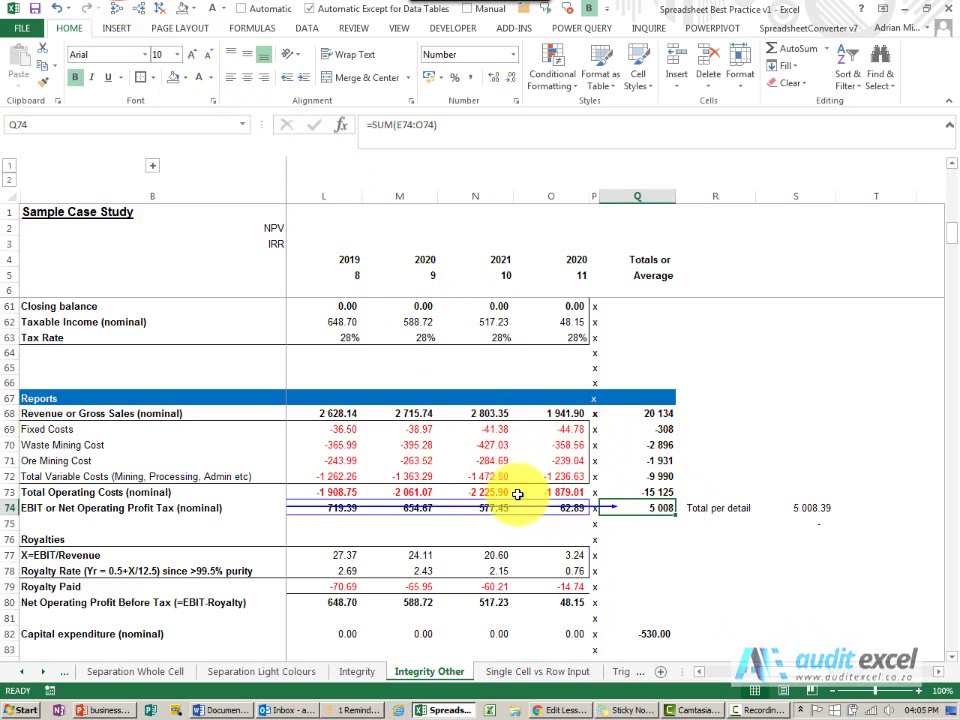
pyautogui.click(160, 9)
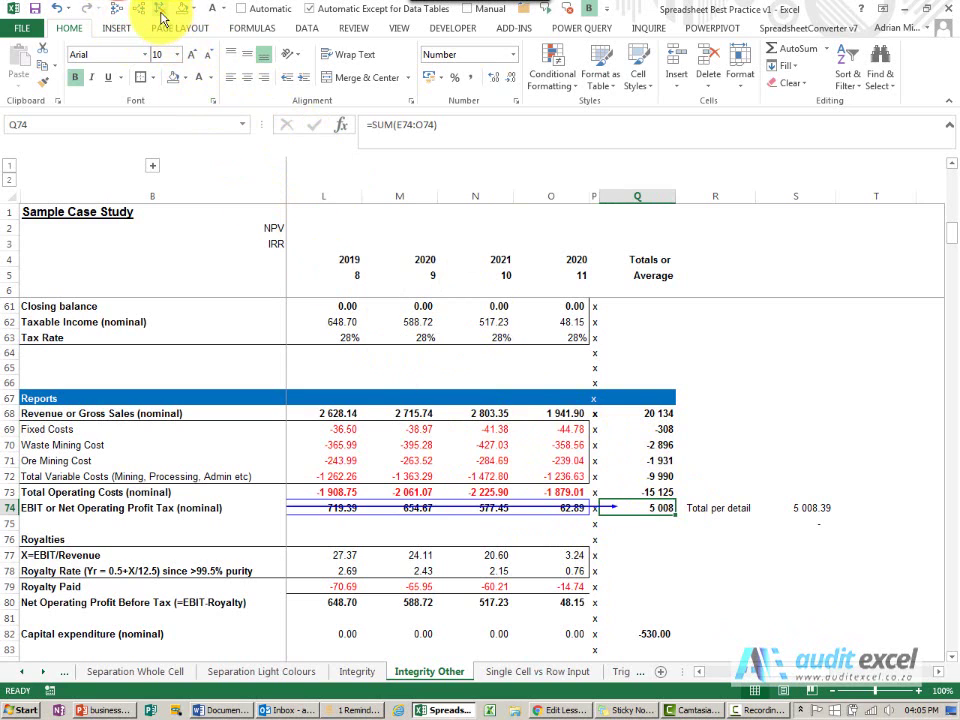
pyautogui.click(483, 507)
pyautogui.click(117, 9)
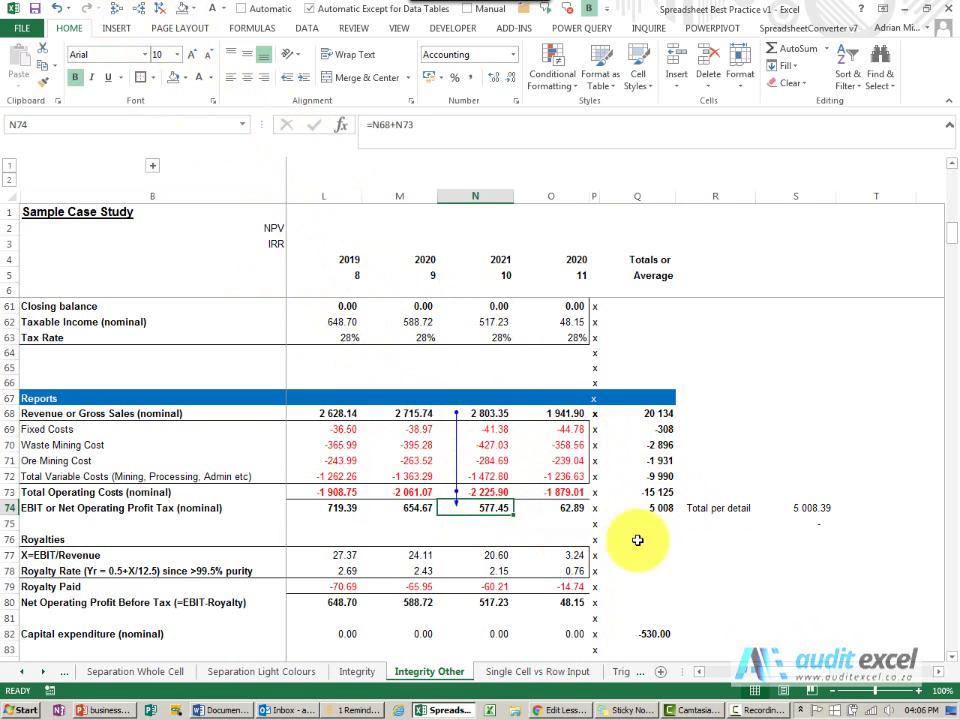
# Trace the precedents of the Total per detail figure in S74, inspect the difference formula in S75, and clear the arrows.
pyautogui.click(793, 509)
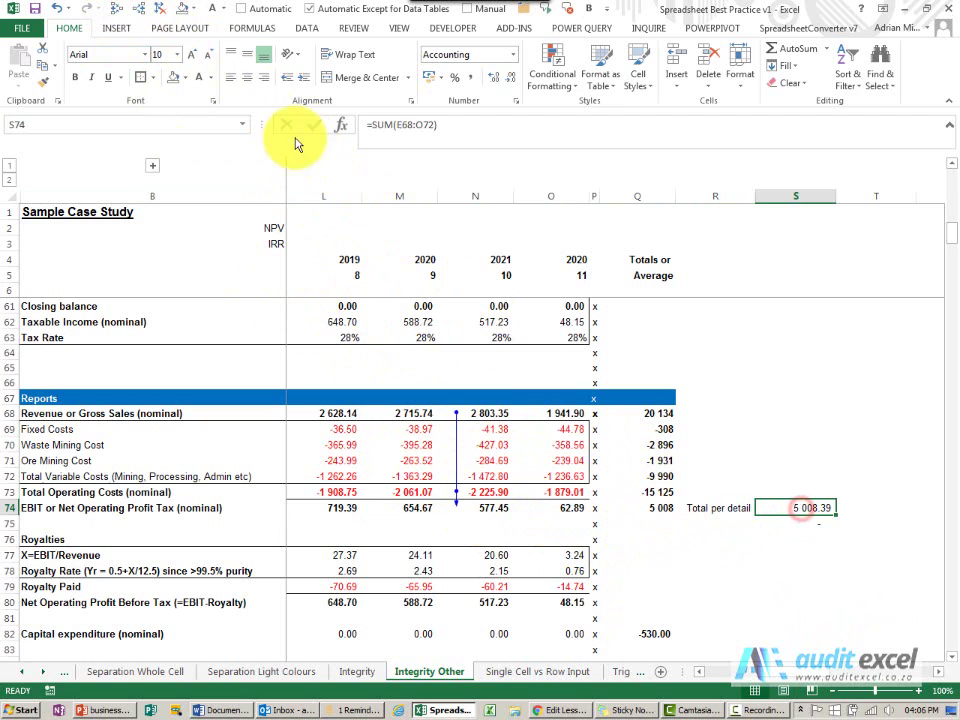
pyautogui.click(162, 9)
pyautogui.click(121, 10)
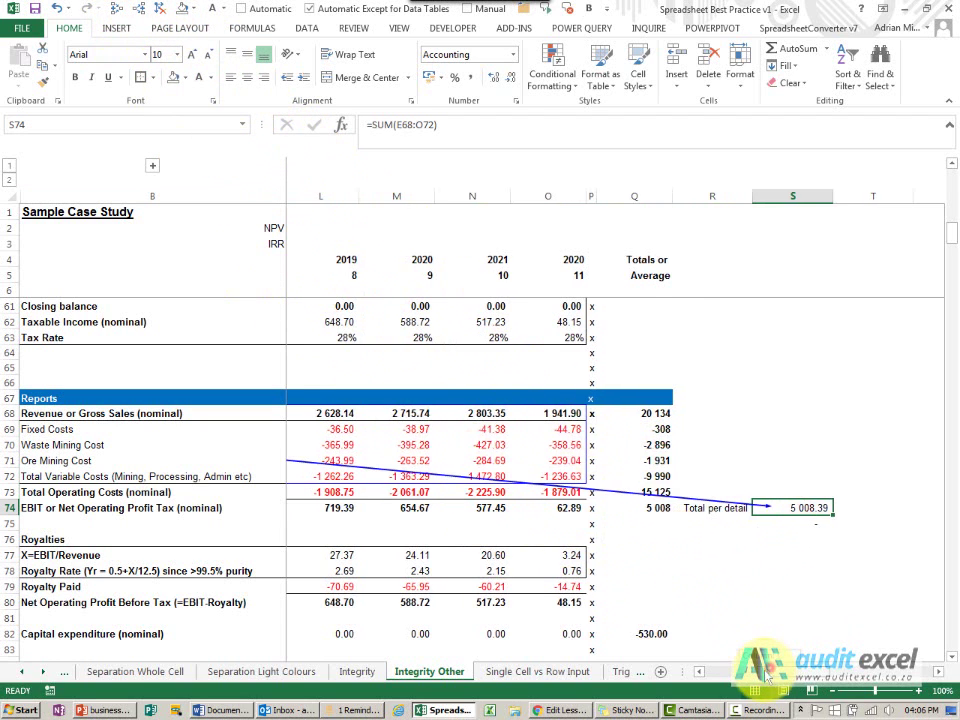
pyautogui.click(730, 672)
pyautogui.click(730, 672)
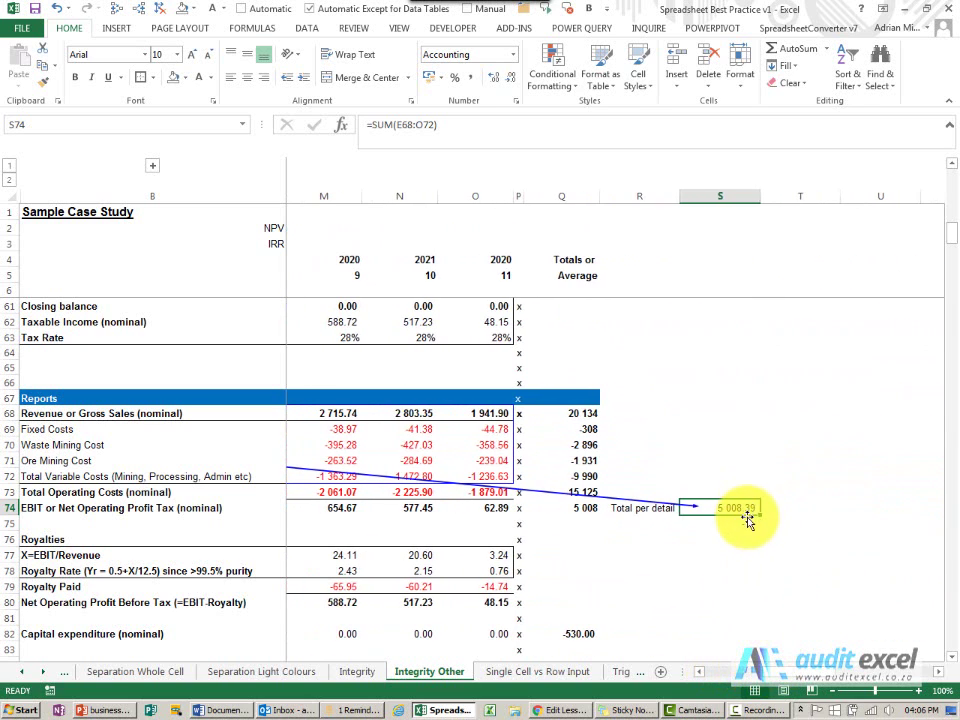
pyautogui.click(747, 520)
pyautogui.click(160, 9)
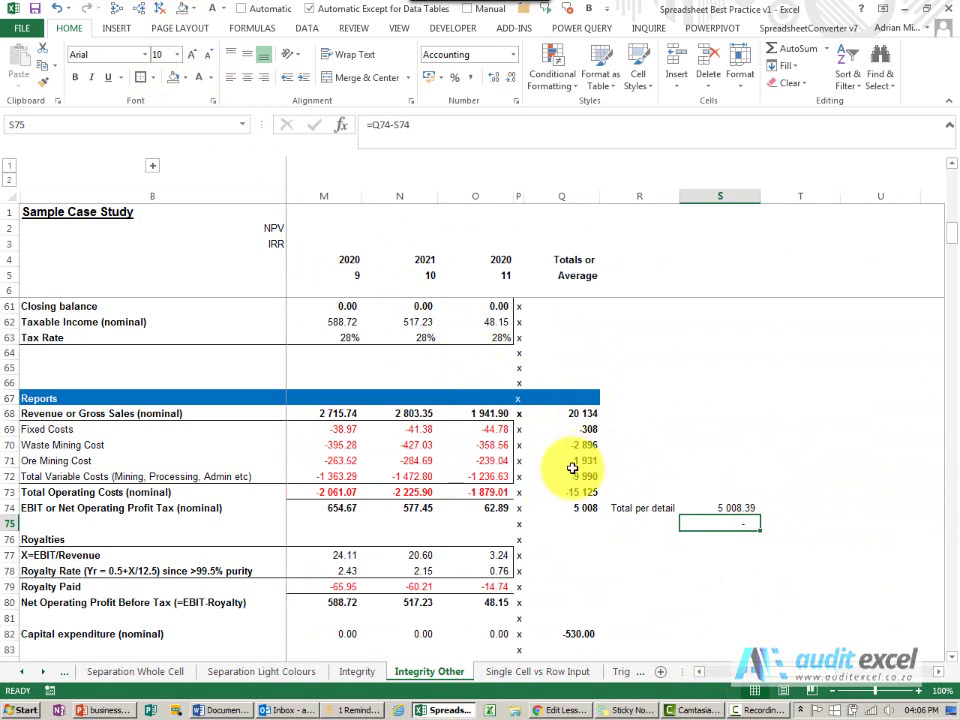
# Overwrite the 2021 EBIT formula in N74 with the hardcoded value 600.
pyautogui.click(419, 509)
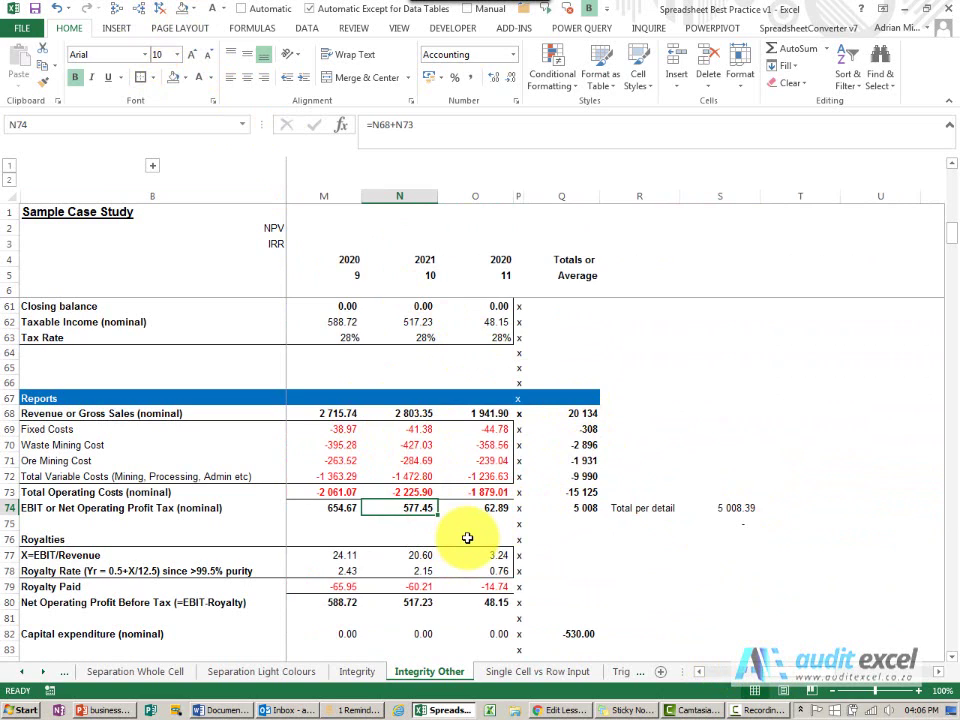
pyautogui.write('600')
pyautogui.press('Return')
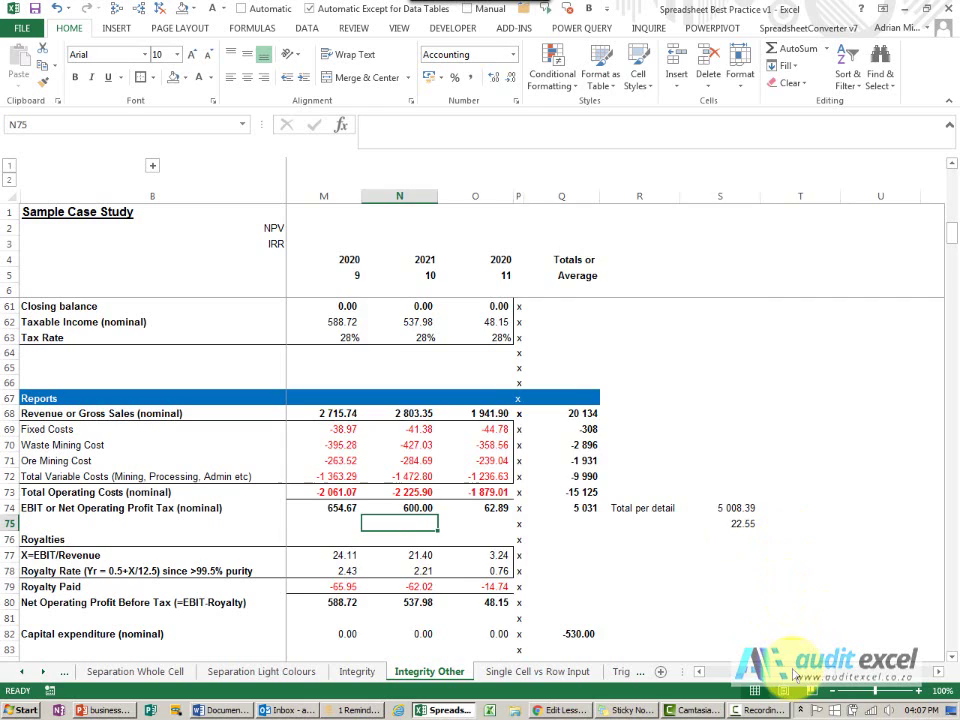
# Examine the US Gold price sparkline in D9 against its yearly input values in the Inputs section.
pyautogui.hscroll(-5, 797, 676)
pyautogui.scroll(15, 525, 257)
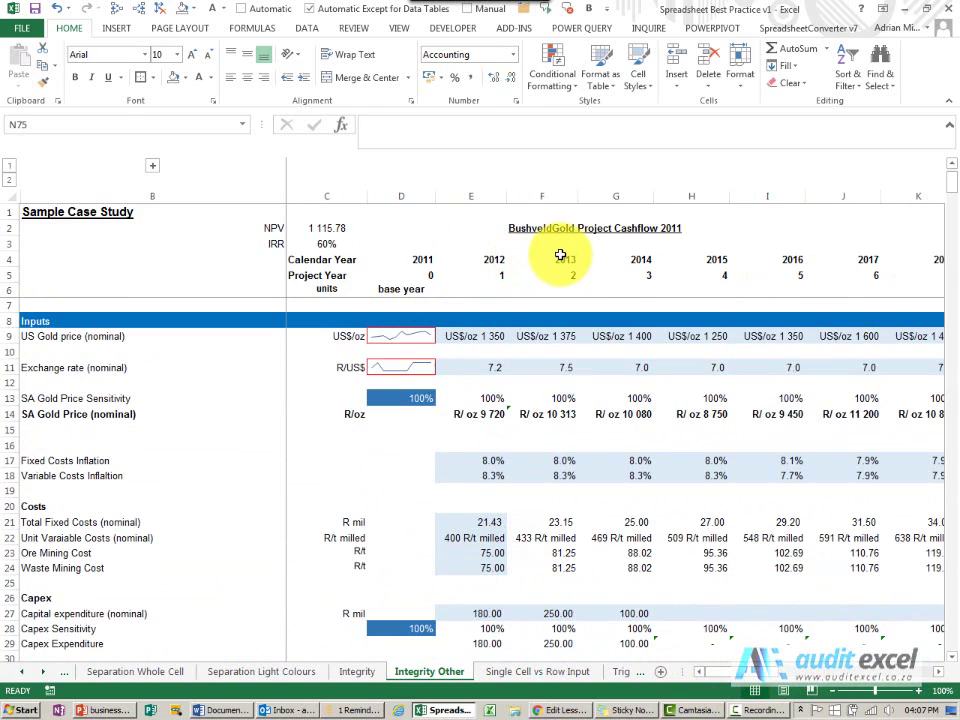
pyautogui.click(423, 336)
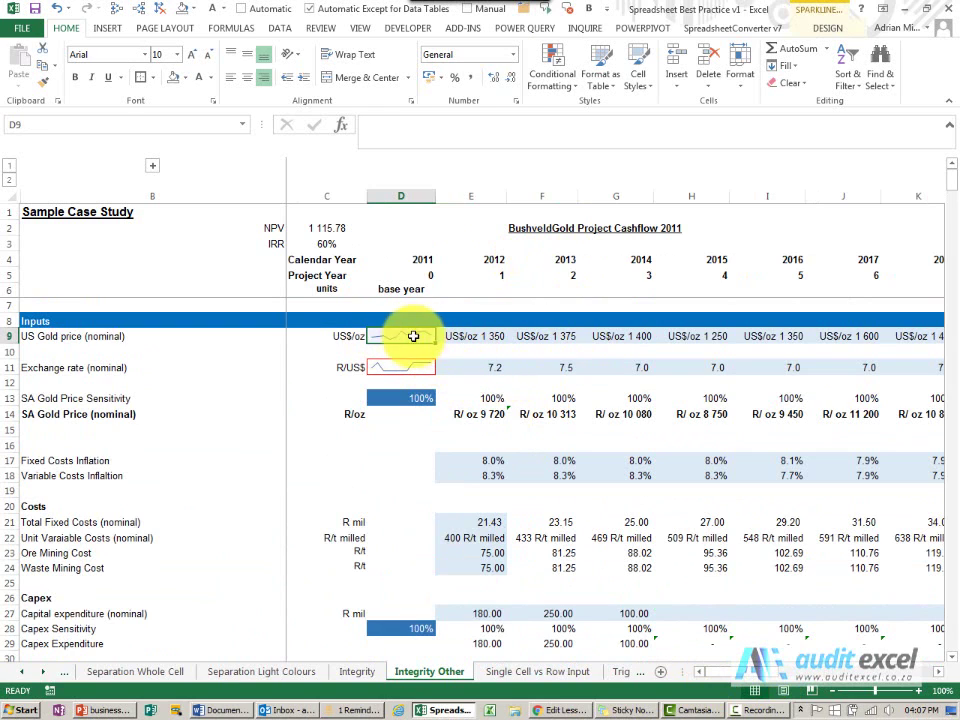
pyautogui.click(476, 337)
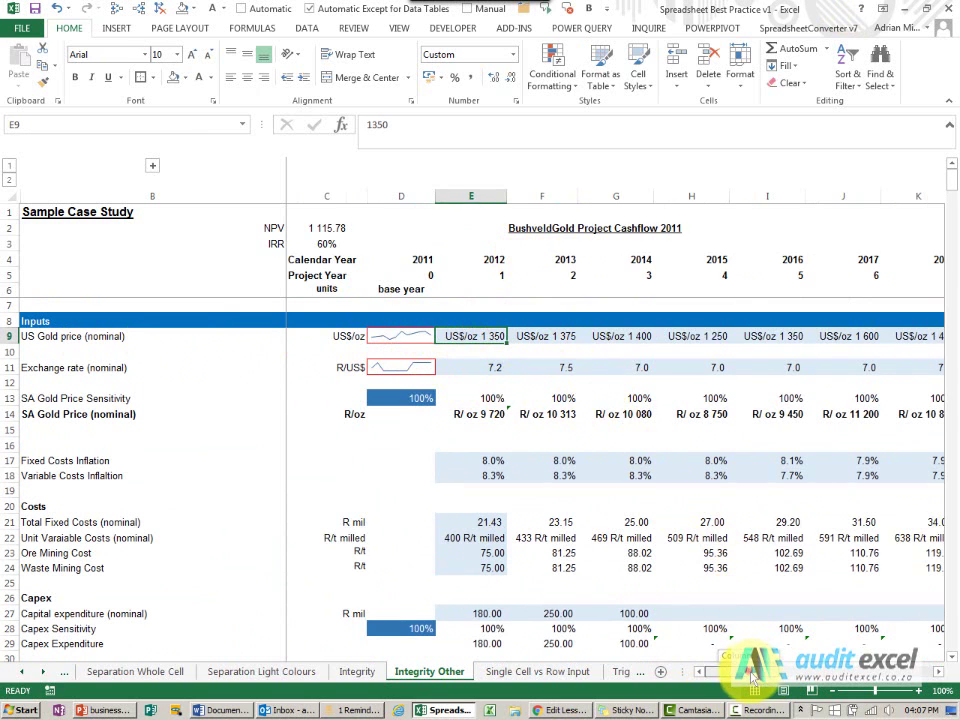
pyautogui.moveTo(740, 671)
pyautogui.mouseDown()
pyautogui.moveTo(790, 671)
pyautogui.moveTo(736, 678)
pyautogui.mouseUp()
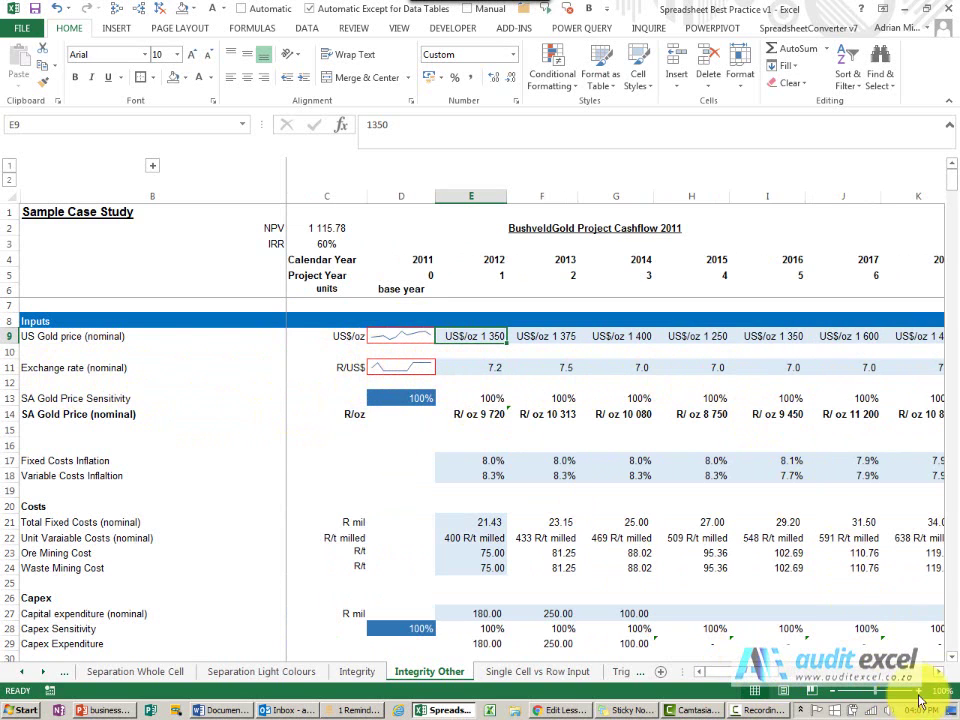
# Compare the yearly exchange rate inputs in row 11 with their sparkline in D11.
pyautogui.hscroll(2, 707, 505)
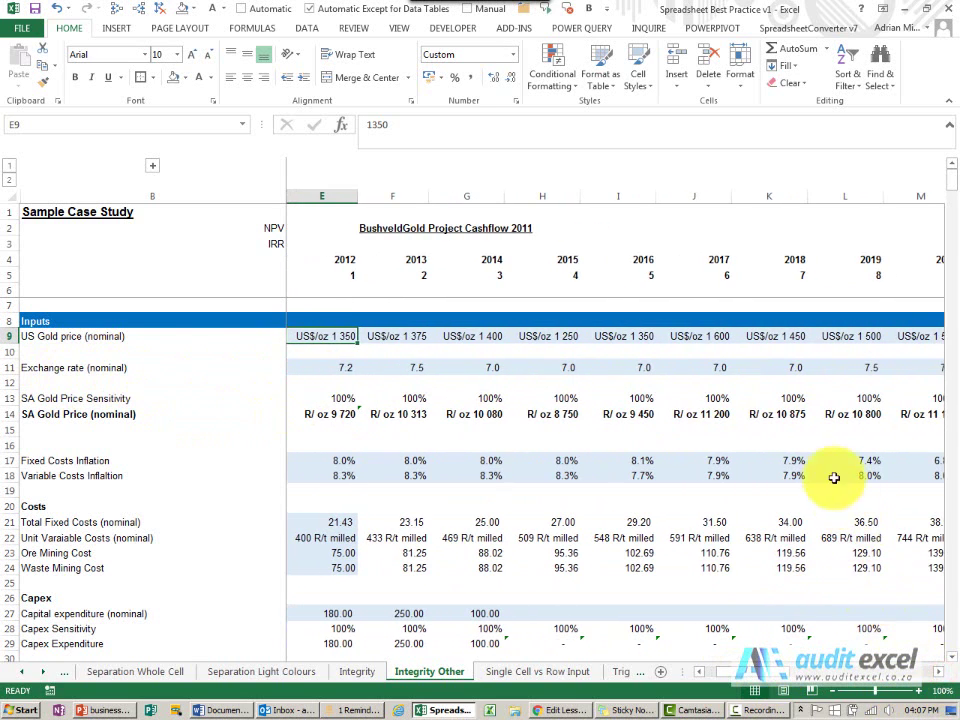
pyautogui.click(634, 369)
pyautogui.click(691, 369)
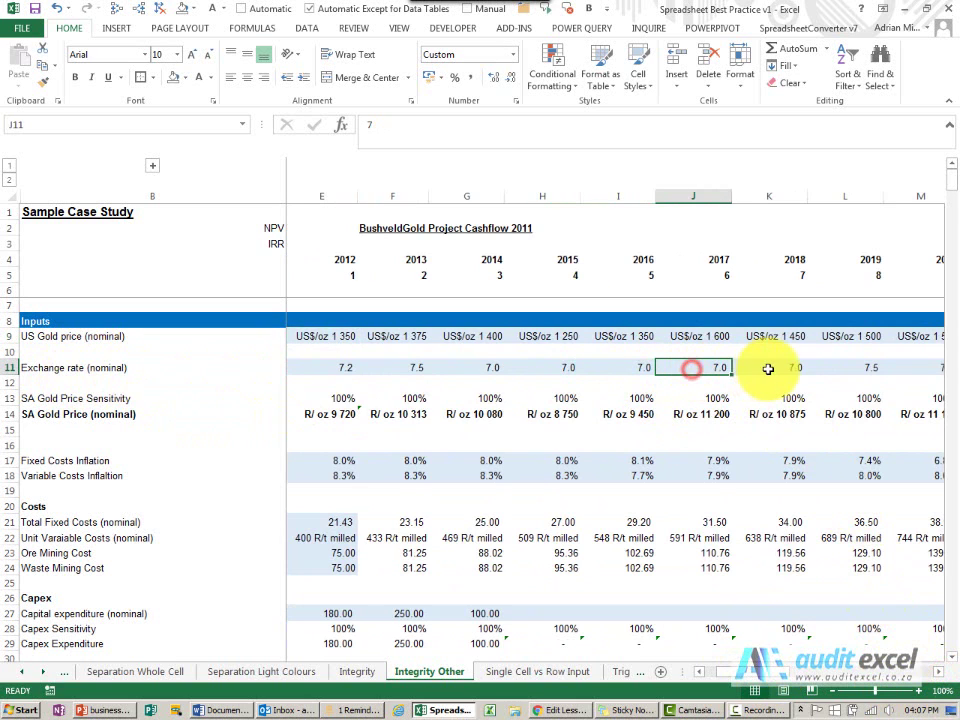
pyautogui.click(768, 369)
pyautogui.click(937, 673)
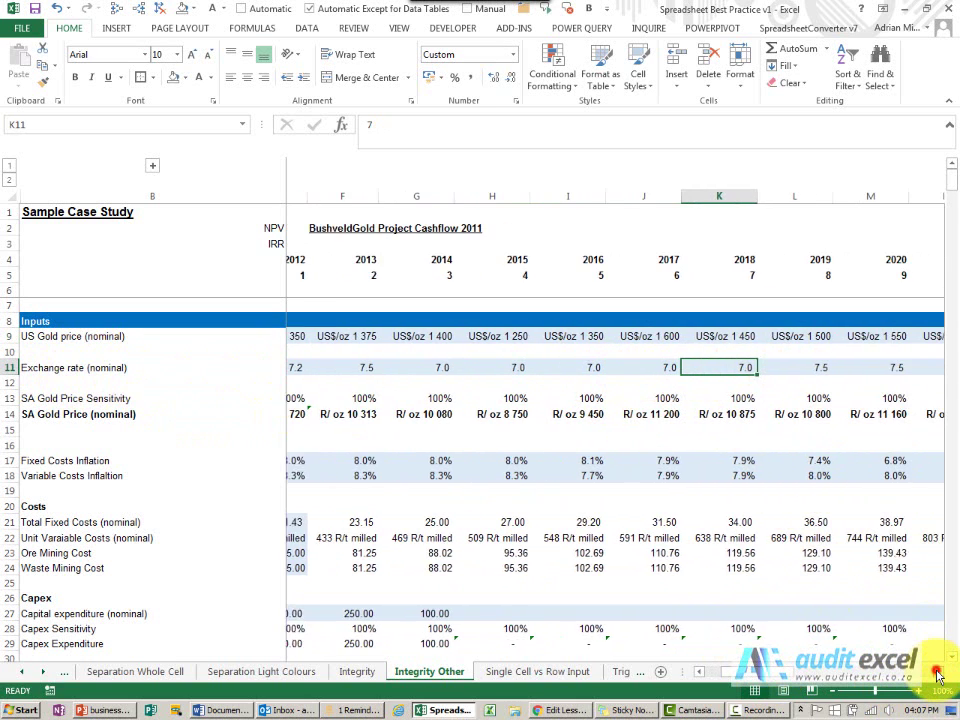
pyautogui.moveTo(770, 673); pyautogui.dragTo(735, 683)
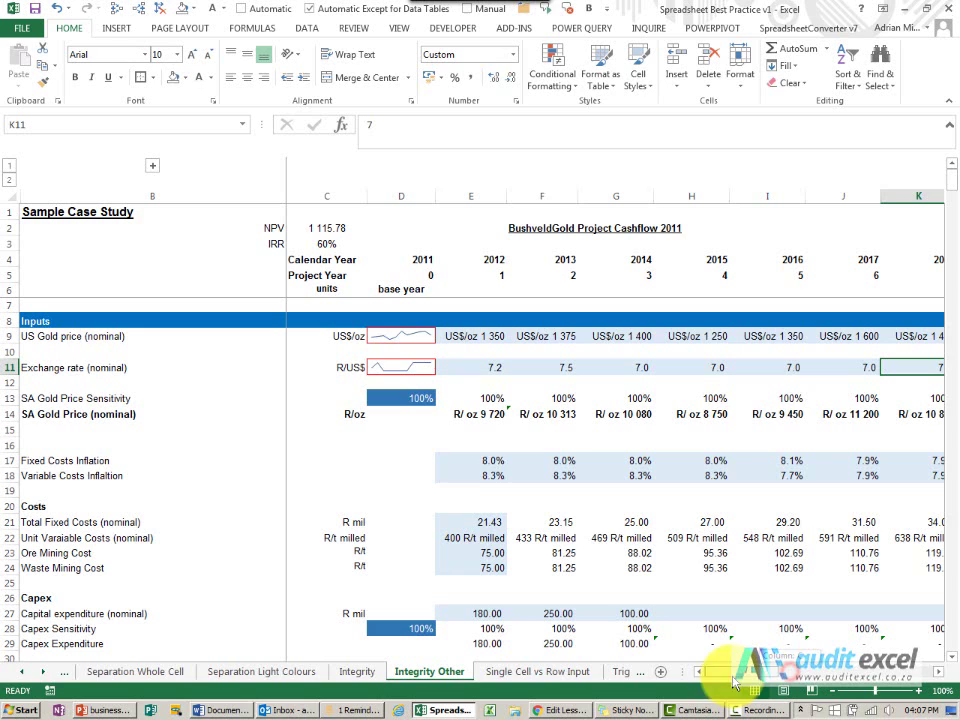
pyautogui.click(399, 368)
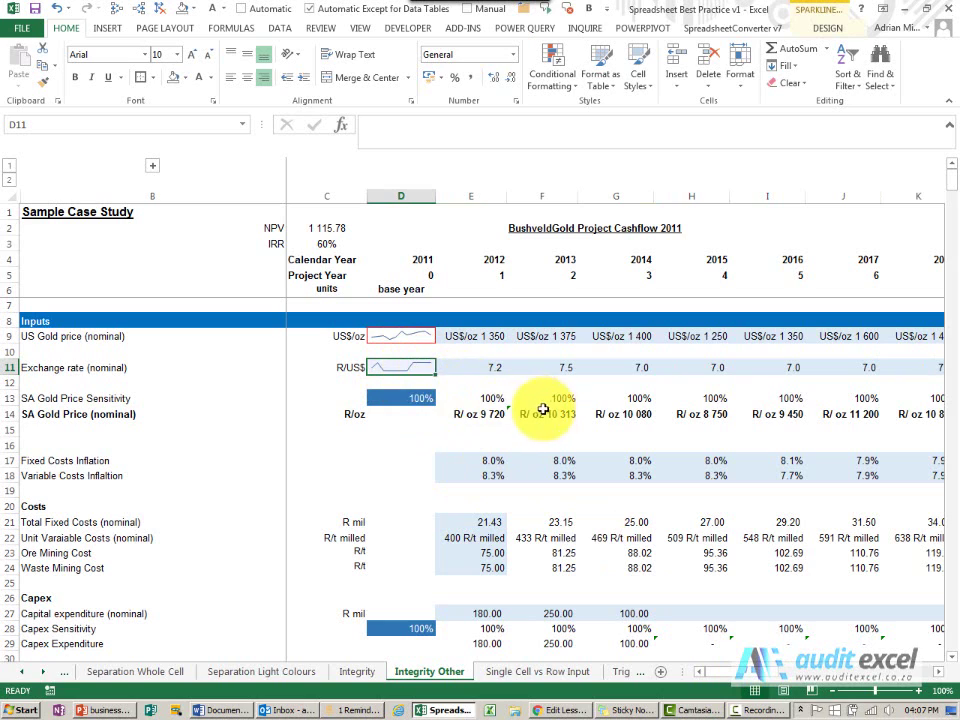
# Review the allowed values for SA Gold Price Sensitivity in D13, keeping 100%, and display the input note on the Tonnes Mined cell D33.
pyautogui.click(403, 400)
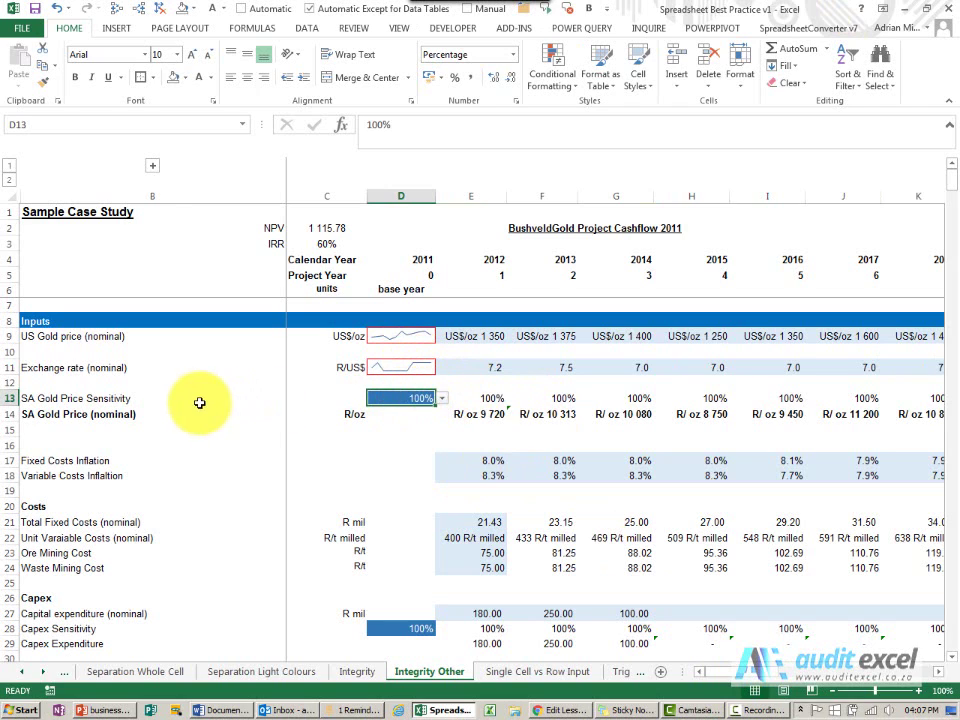
pyautogui.click(440, 399)
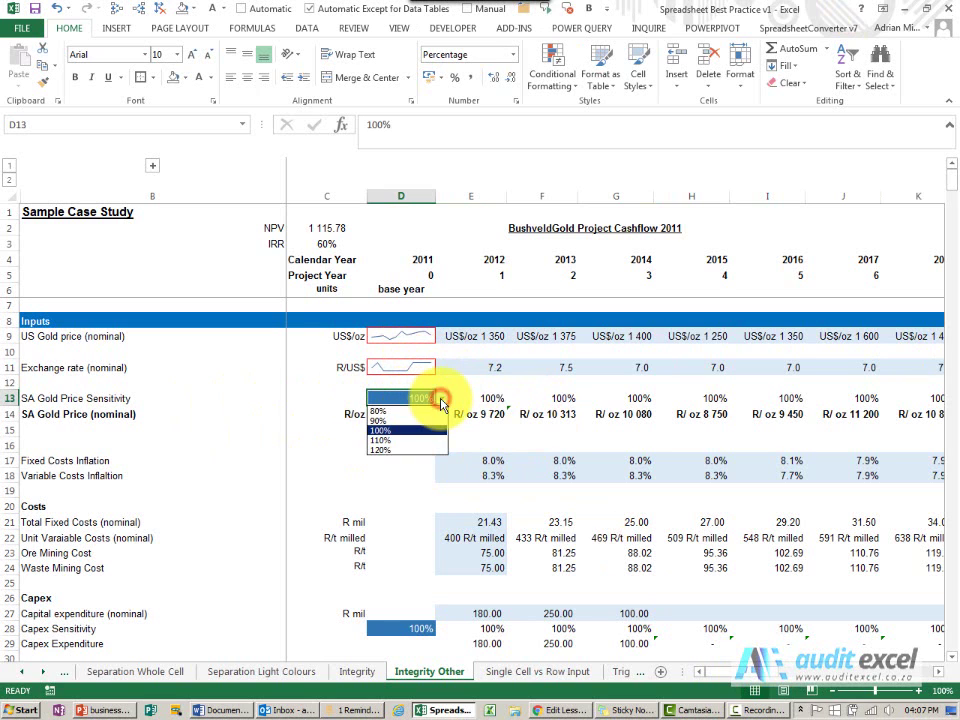
pyautogui.click(418, 430)
pyautogui.scroll(-5, 414, 461)
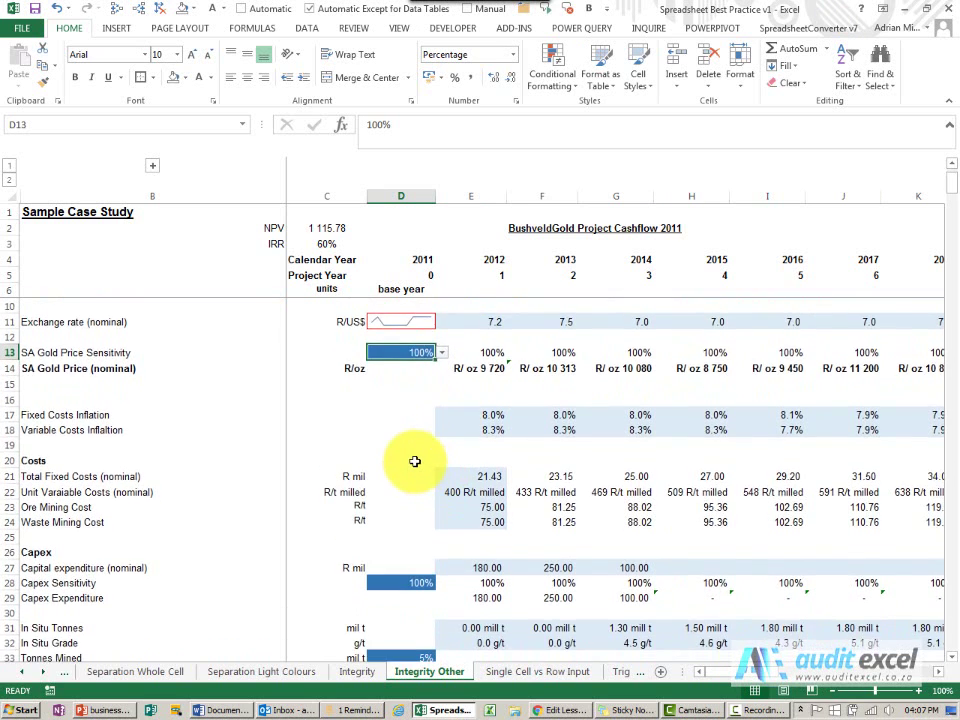
pyautogui.click(414, 471)
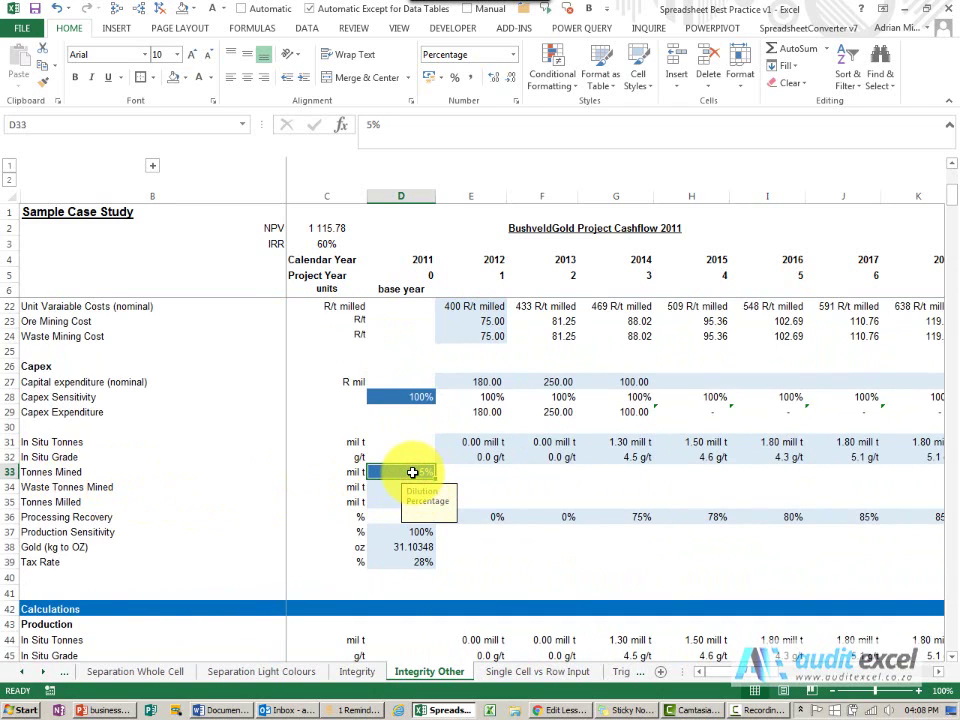
# Try to set the Tonnes Mined dilution percentage in D33 to 12%, and cancel the entry at the validation warning.
pyautogui.write('2')
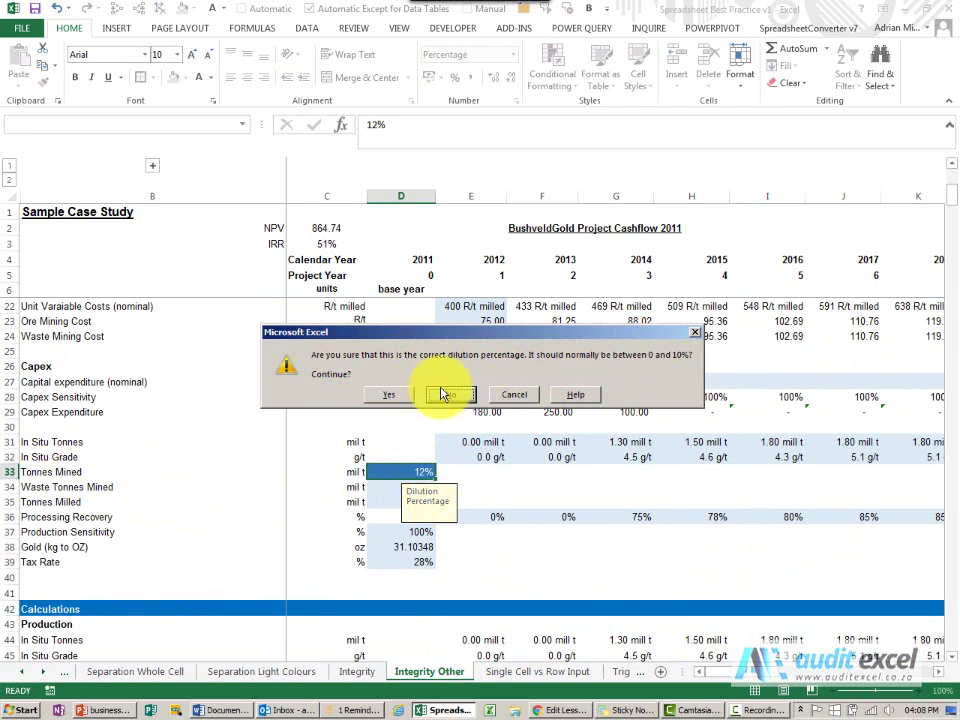
pyautogui.click(512, 396)
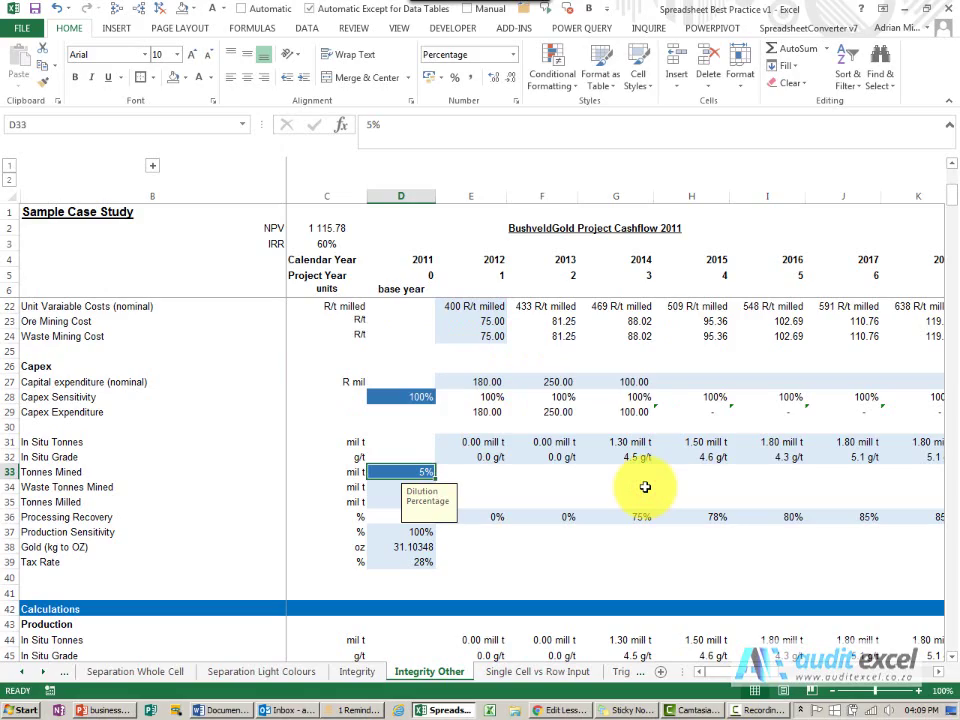
# Inspect the NPV Check formula in D97, beneath the Internal Rate of Return.
pyautogui.scroll(-8, 645, 487)
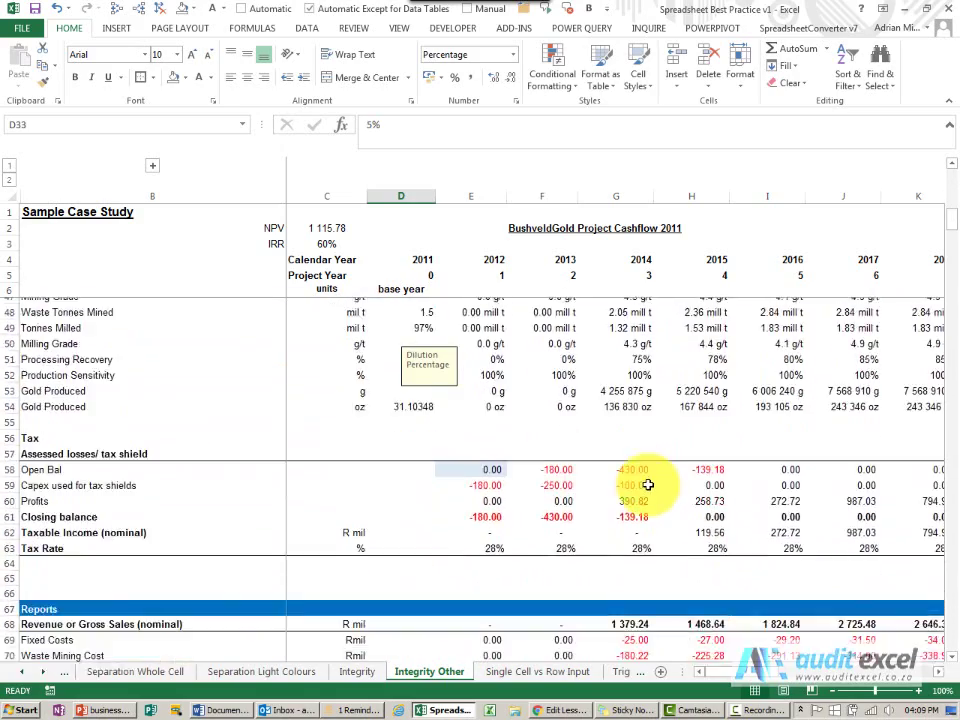
pyautogui.scroll(-7, 648, 485)
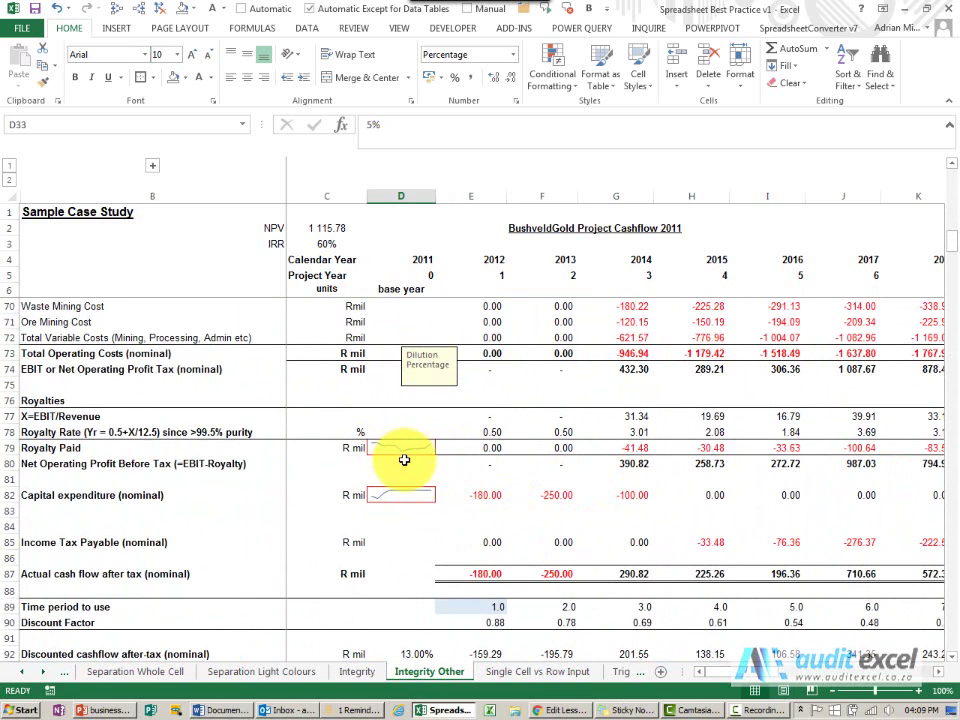
pyautogui.scroll(-5, 456, 460)
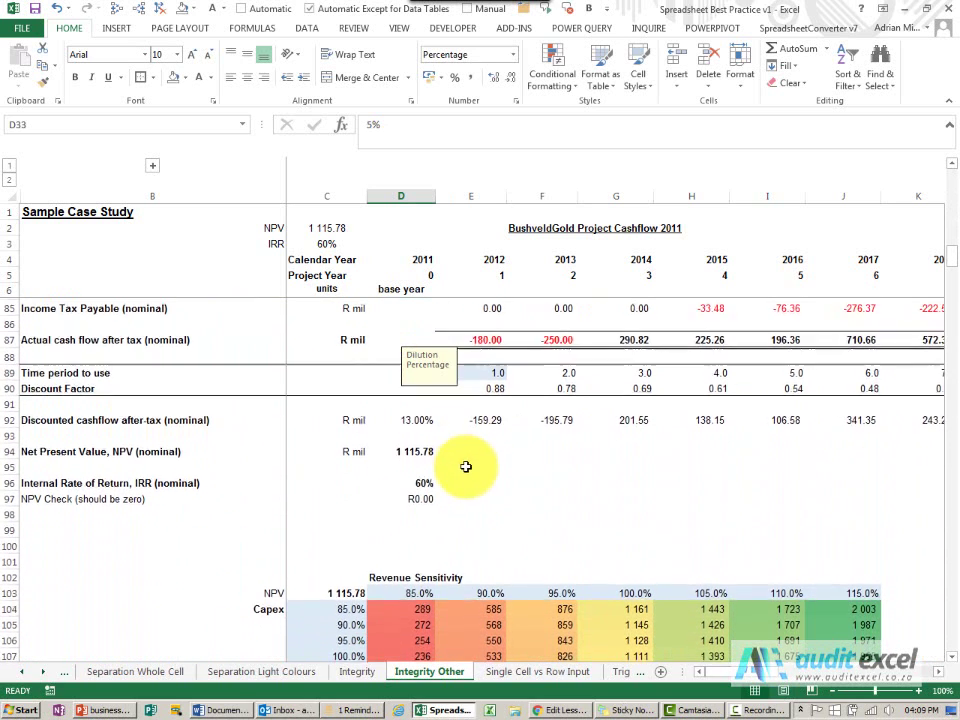
pyautogui.click(420, 497)
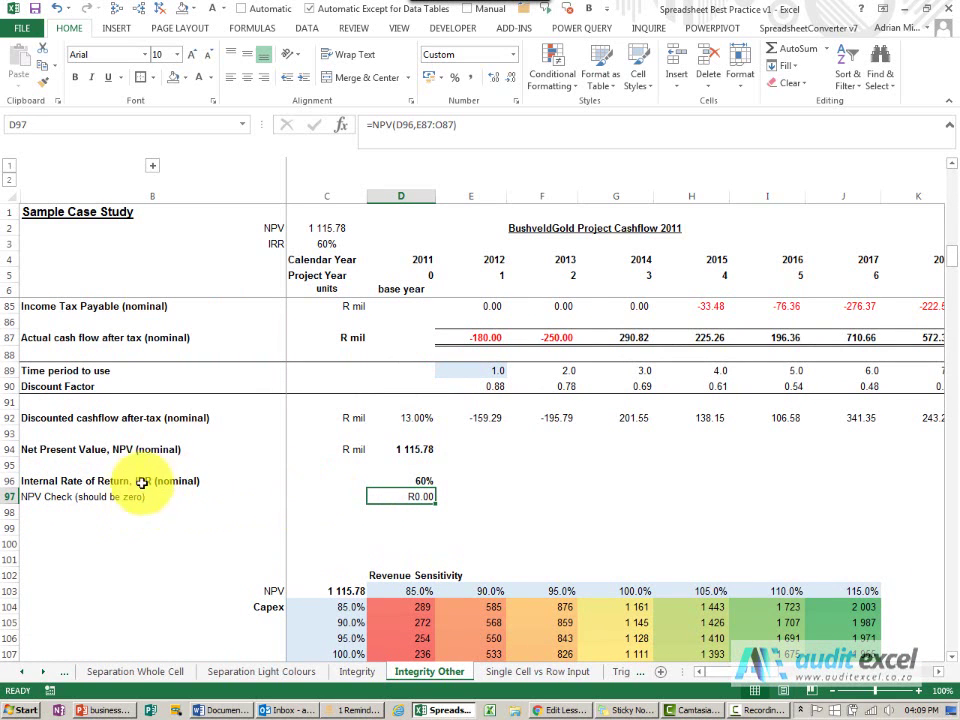
# Review the colour-scaled NPV and IRR sensitivity tables of Capex against Revenue below the NPV check.
pyautogui.scroll(-4, 606, 516)
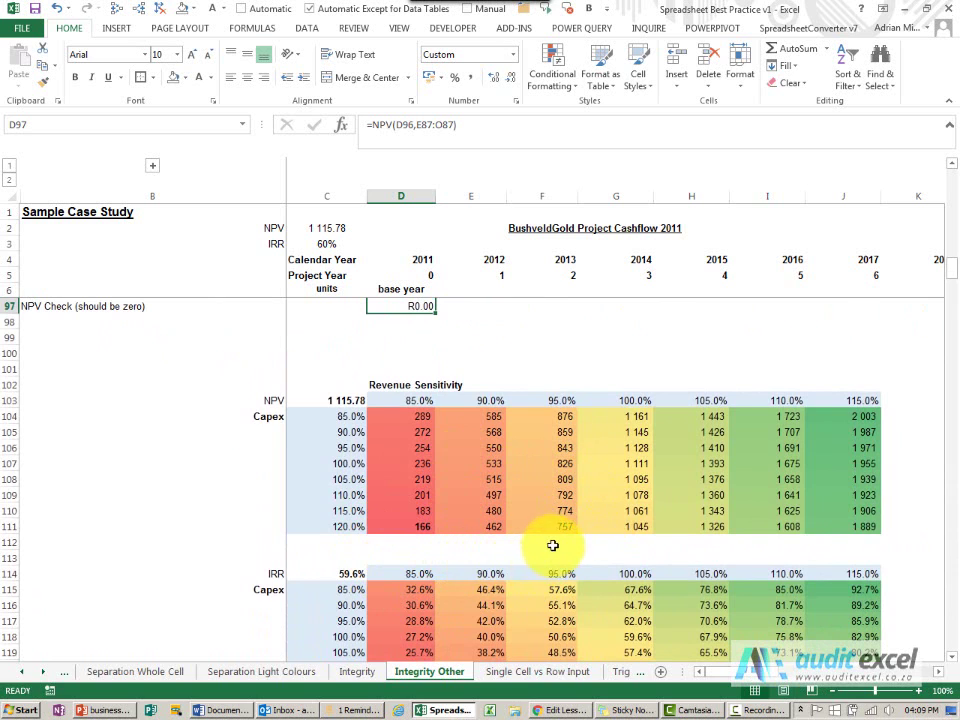
pyautogui.scroll(-2, 553, 545)
pyautogui.scroll(1, 553, 545)
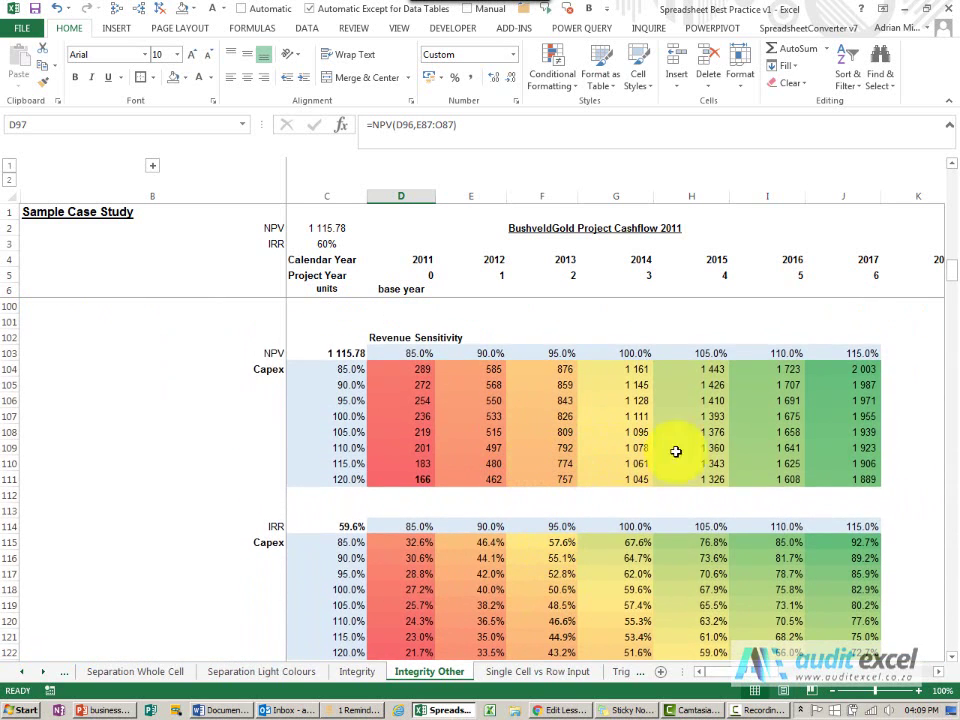